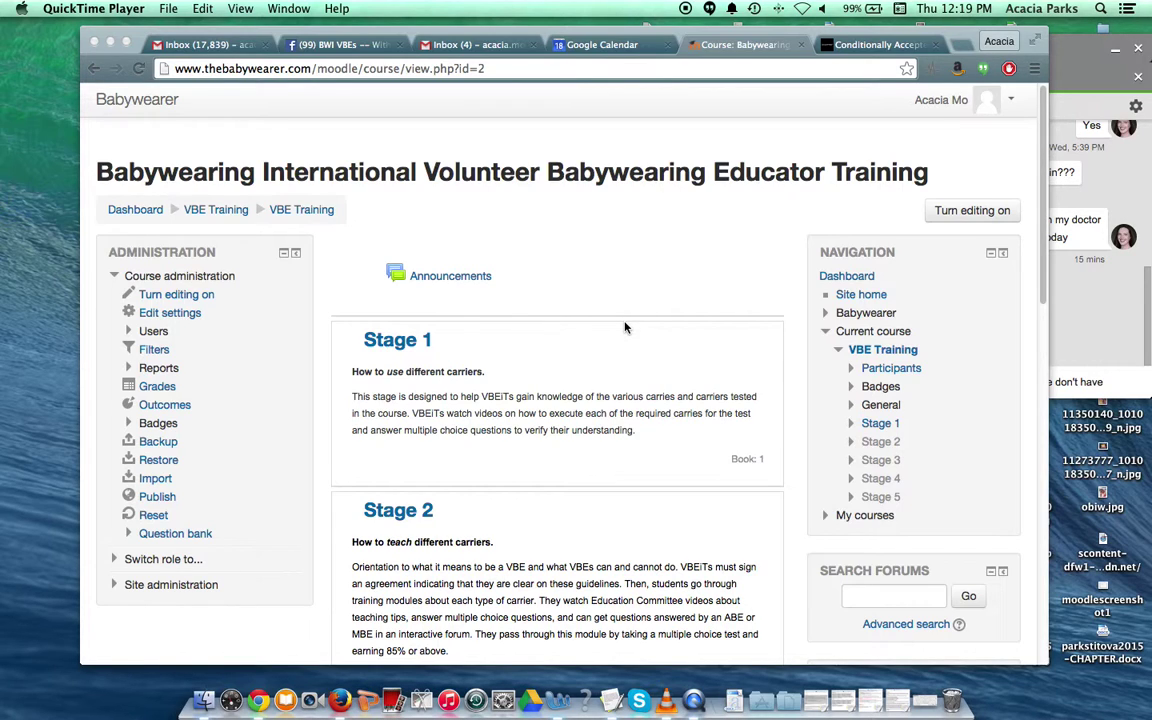
Review the descriptions and access requirements of Stages 1 to 5 on the VBE Training course page.
scroll(625, 328, "down", 3)
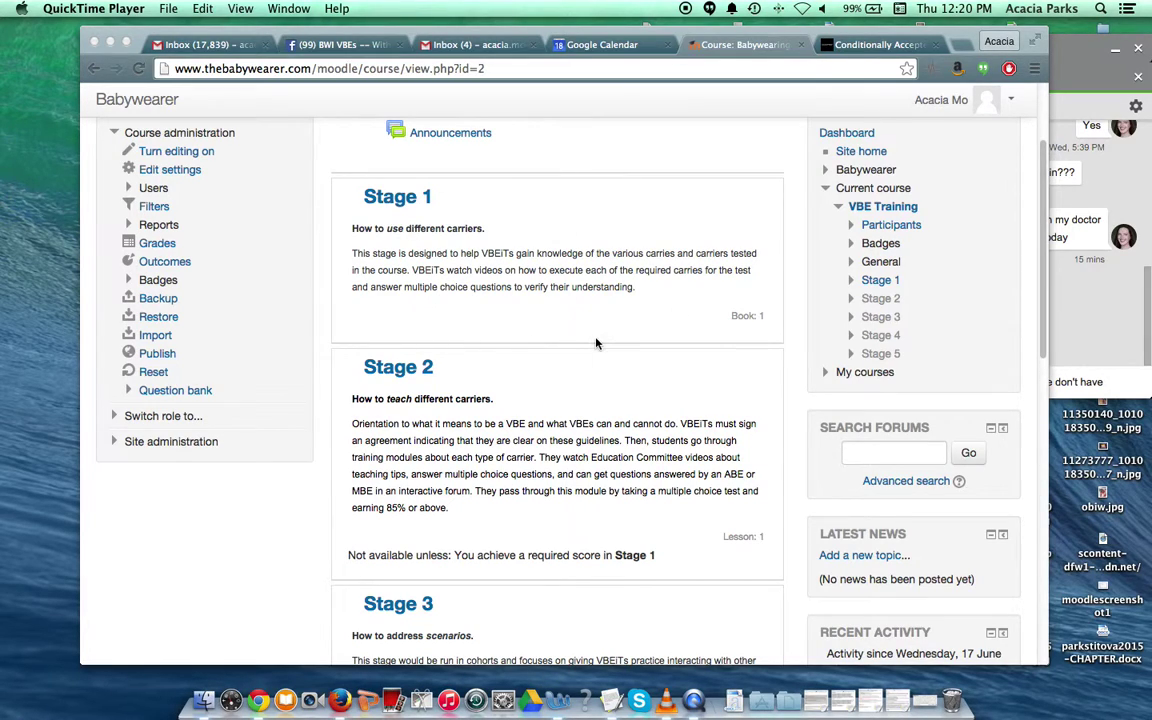
scroll(601, 342, "down", 3)
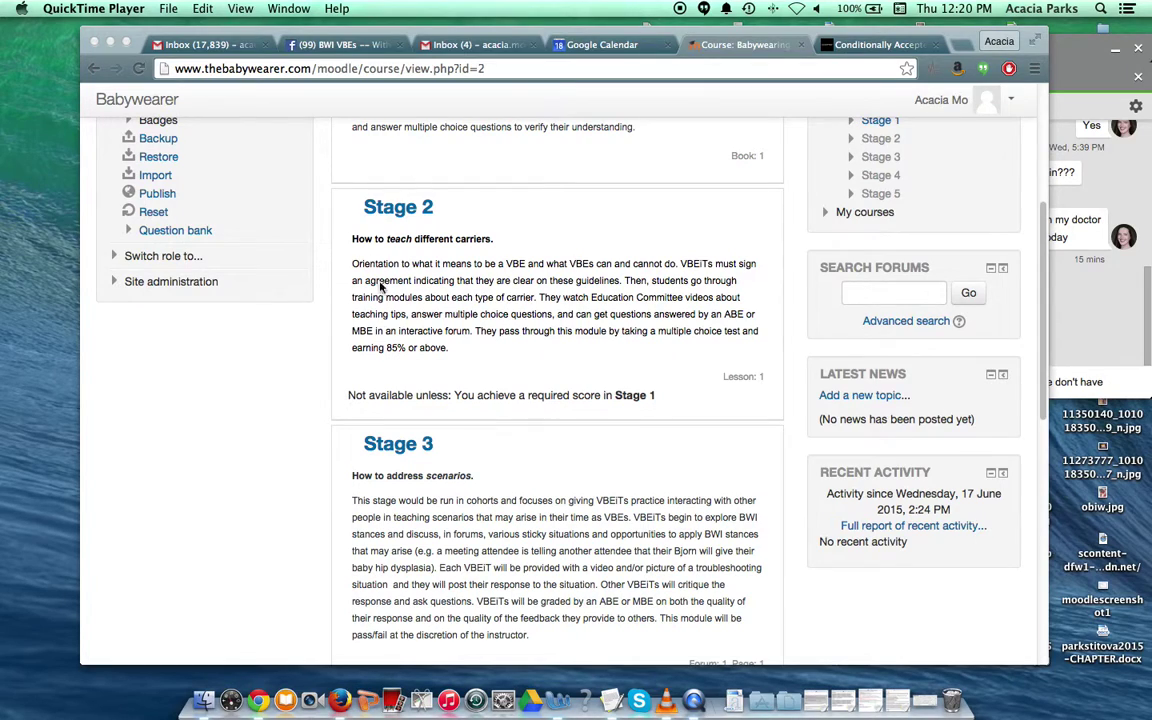
scroll(515, 333, "down", 5)
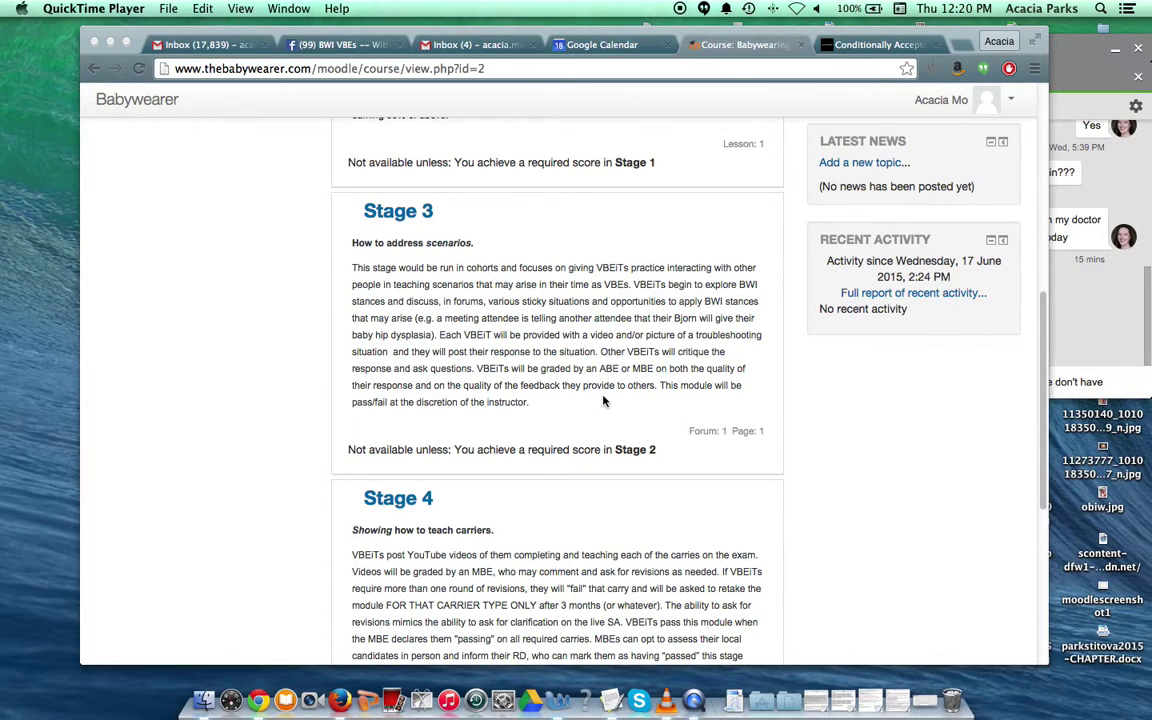
scroll(600, 380, "down", 5)
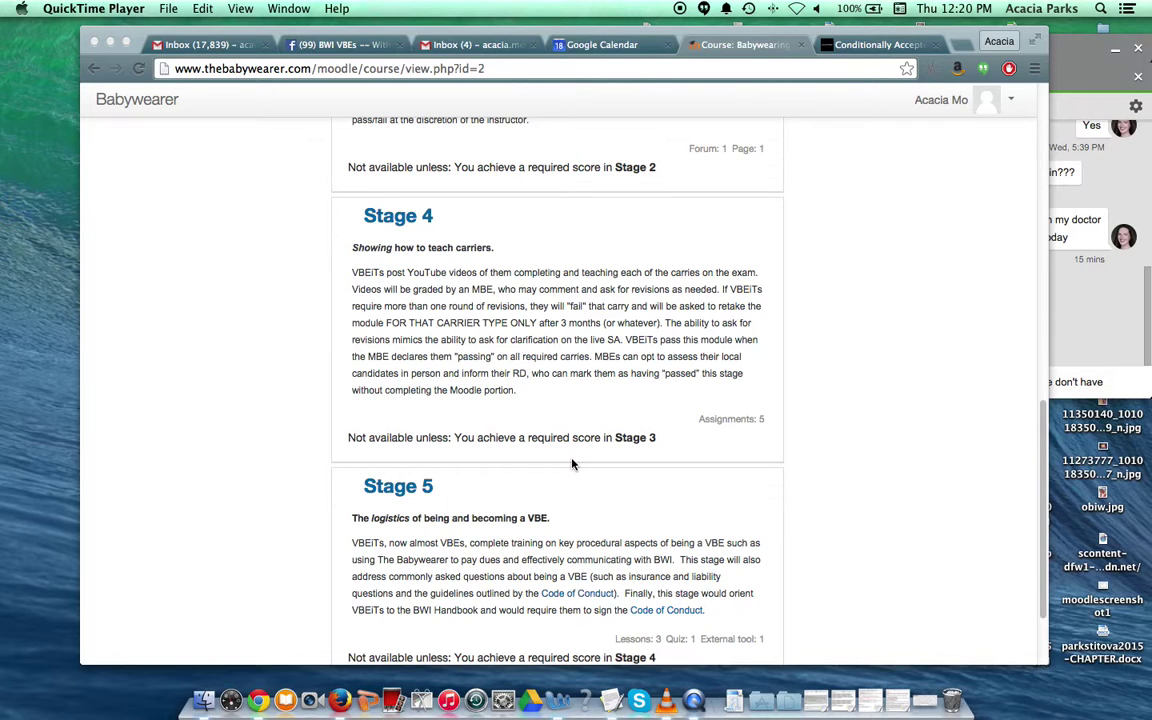
scroll(572, 463, "down", 3)
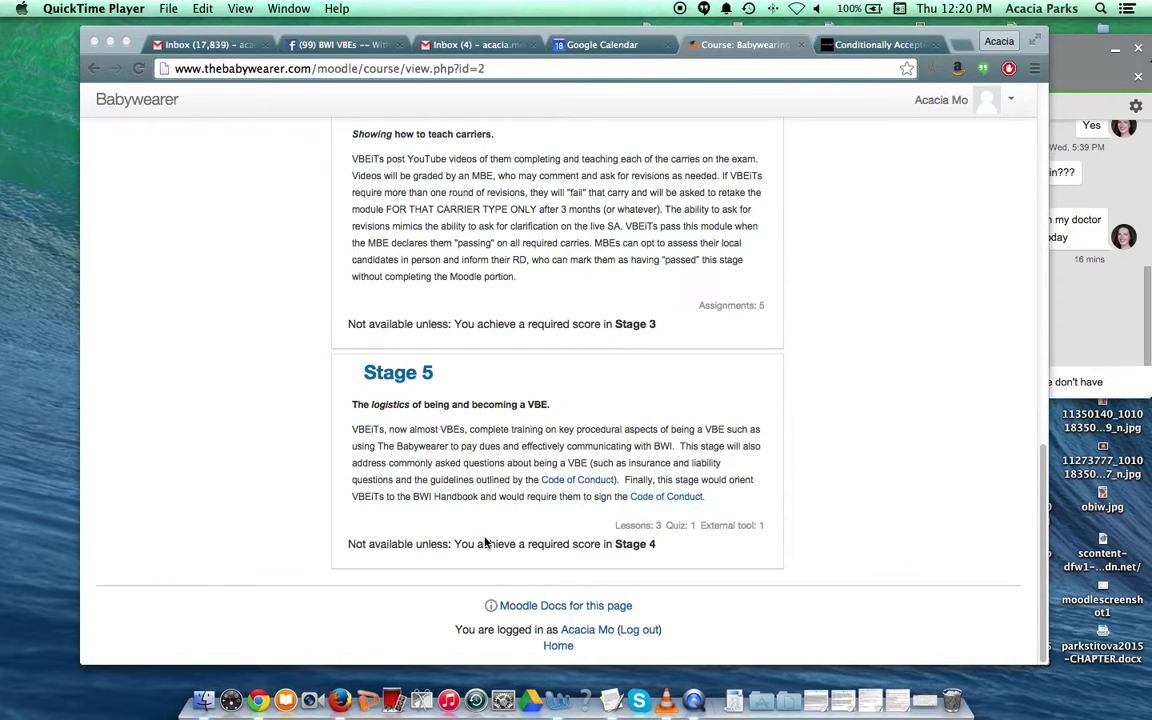
scroll(485, 542, "up", 2)
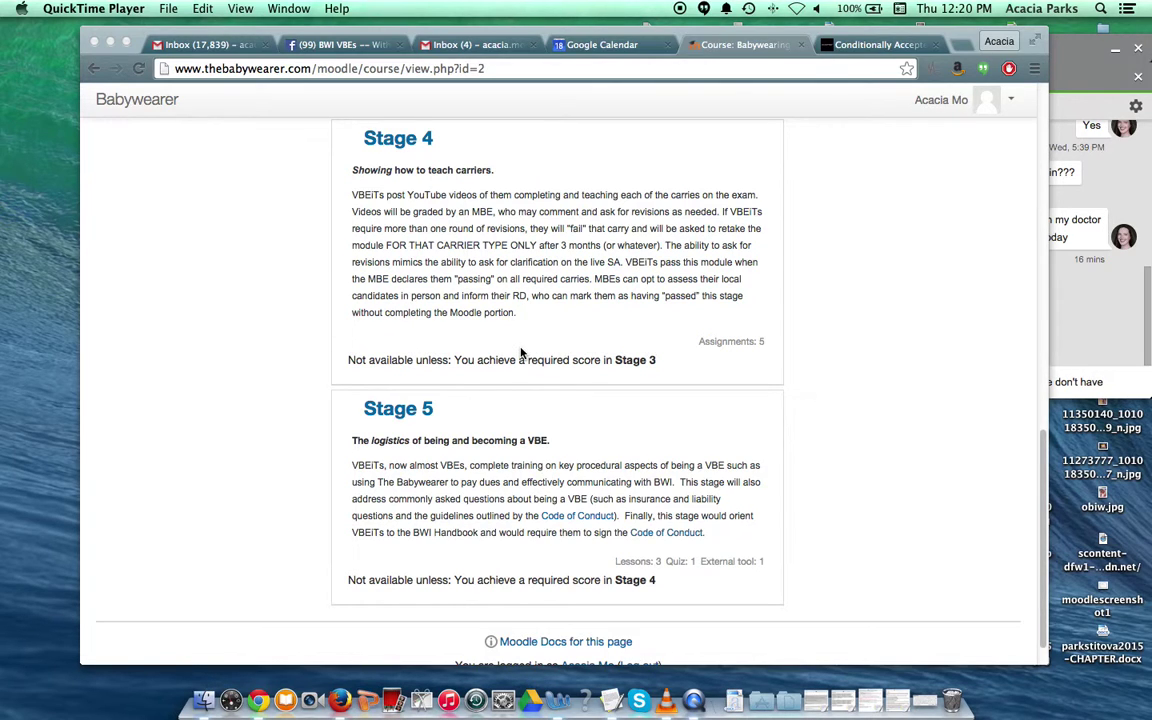
scroll(538, 515, "up", 10)
scroll(538, 515, "up", 3)
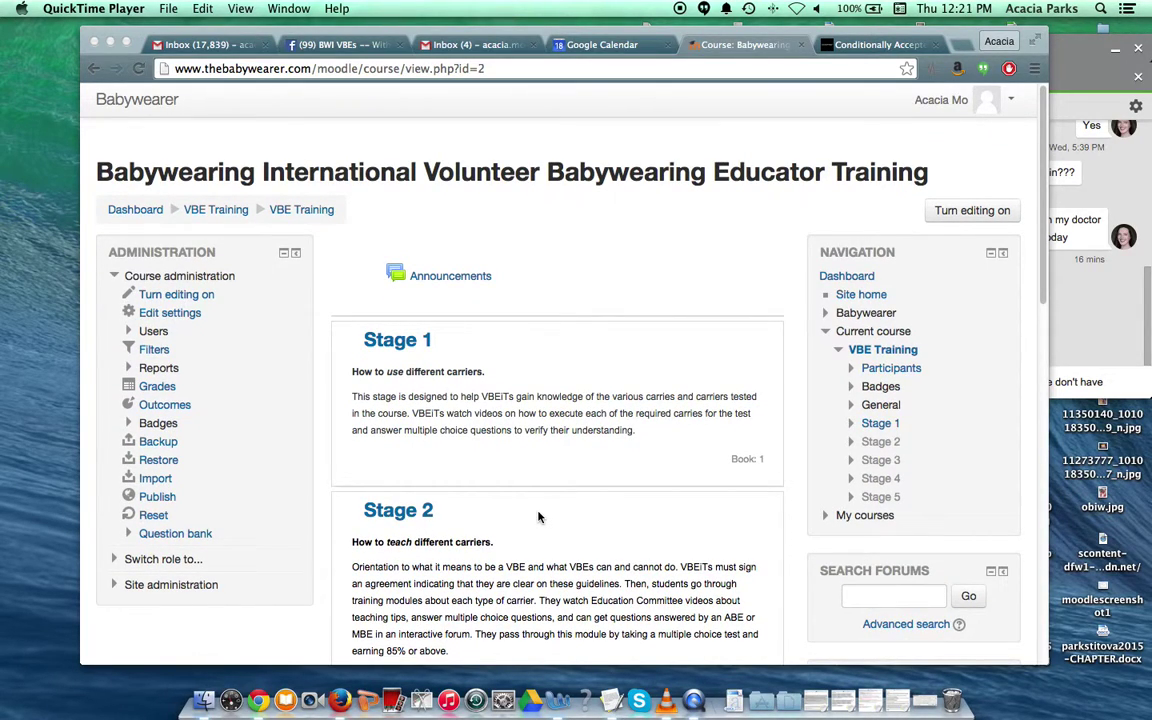
scroll(538, 515, "down", 3)
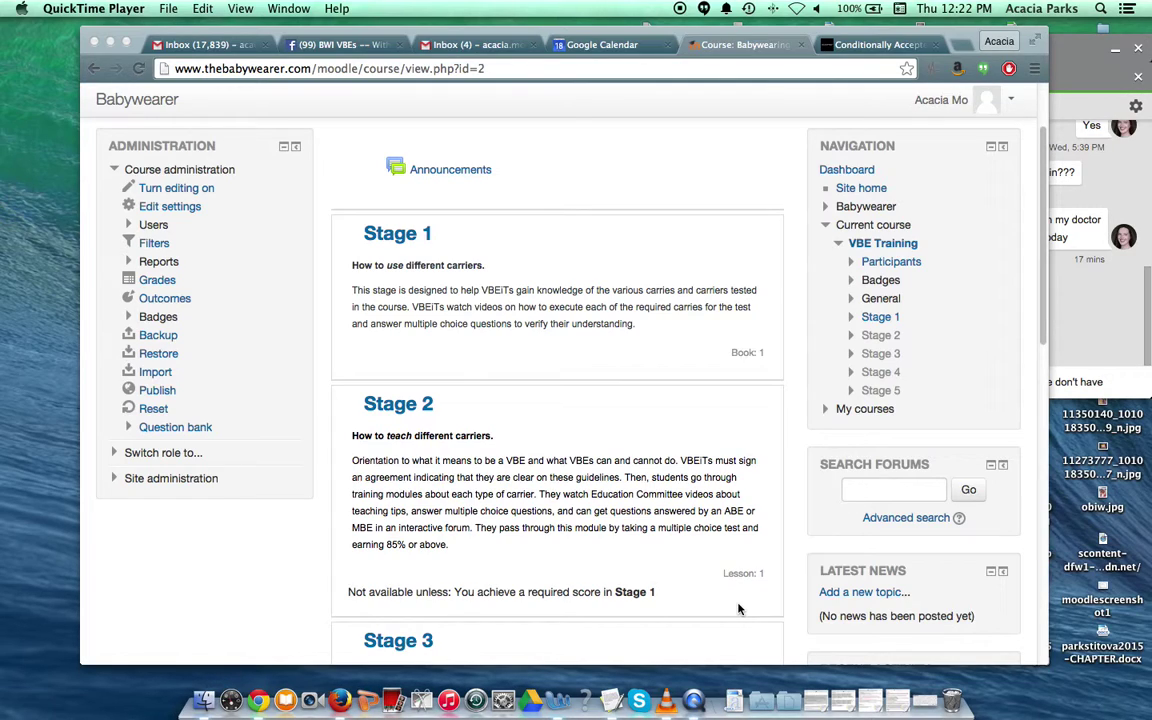
Open Stage 1 of the course and its "Ring sling basics" book.
left_click(388, 228)
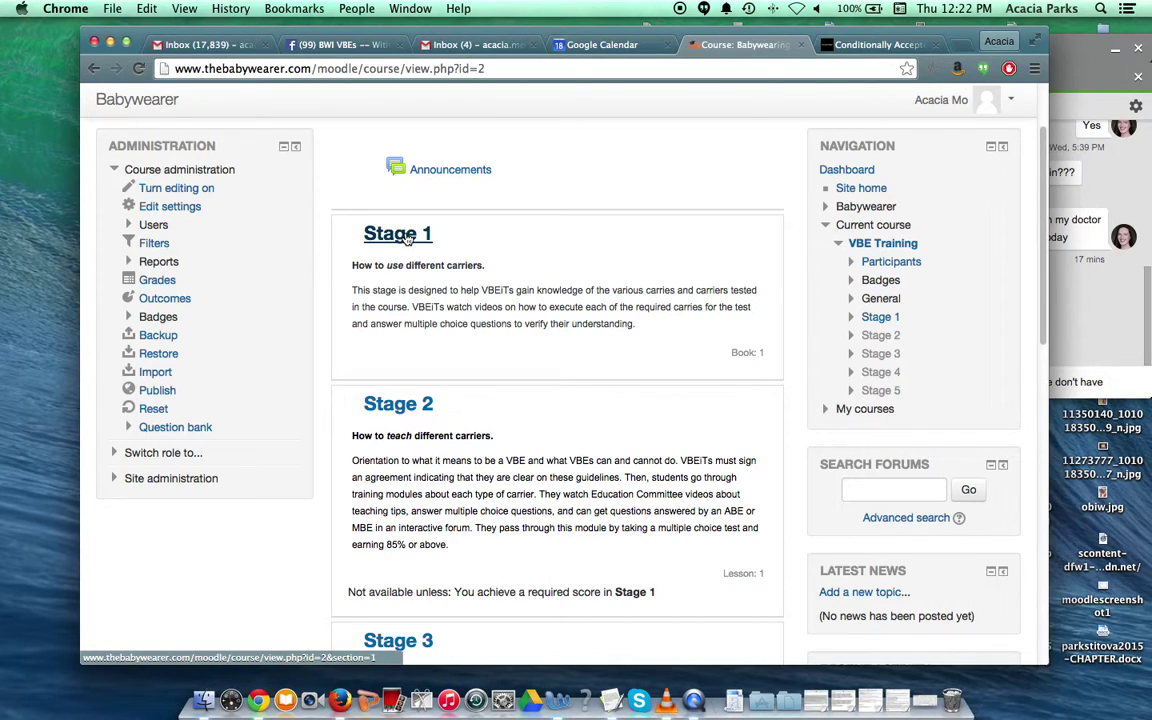
left_click(407, 235)
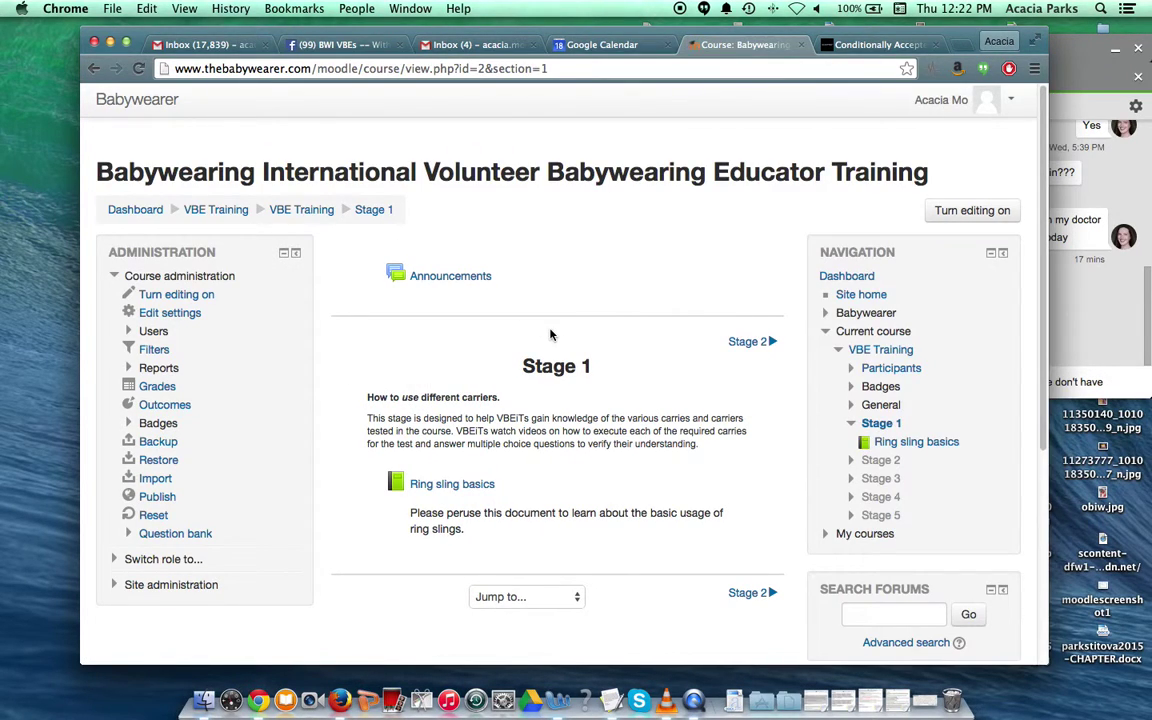
scroll(550, 335, "down", 3)
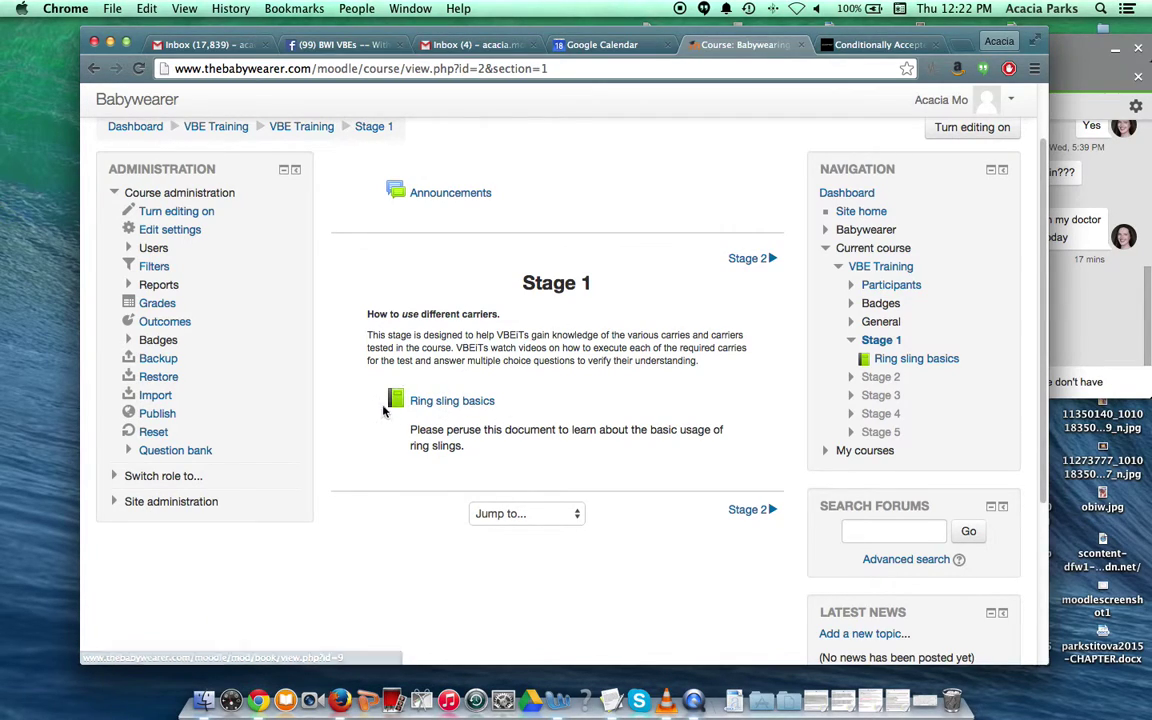
left_click(466, 405)
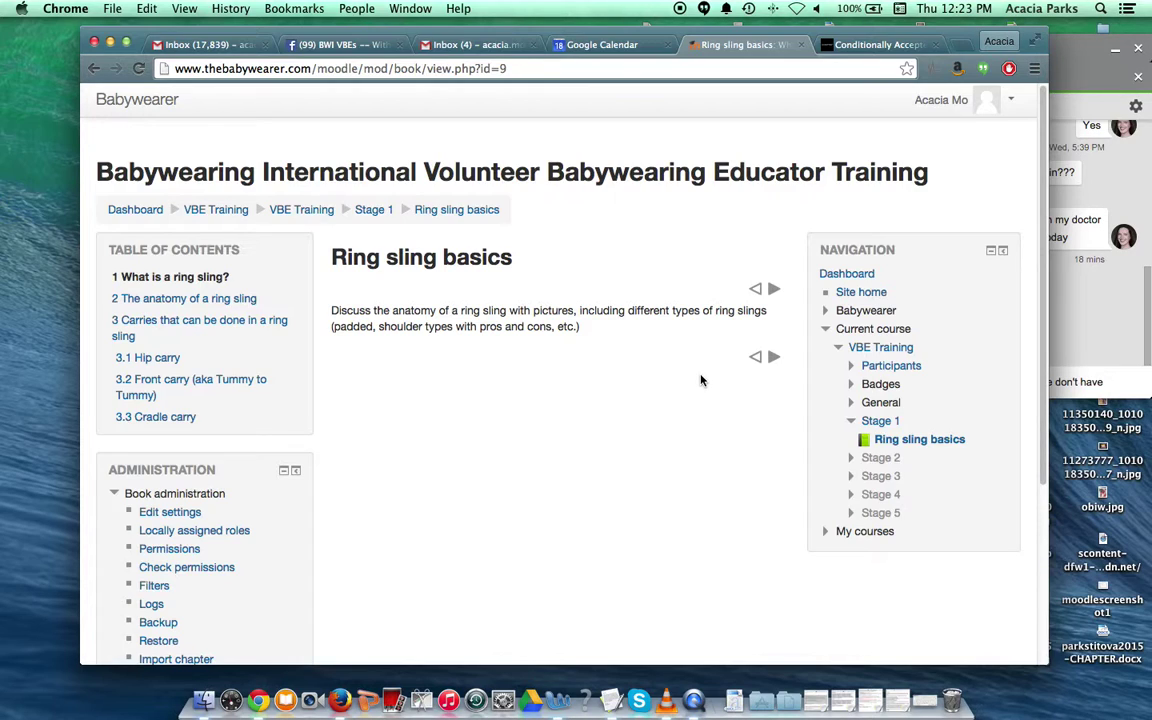
View the book's chapters on ring sling anatomy and possible carries, including the hip, front and cradle carry subchapters.
left_click(223, 302)
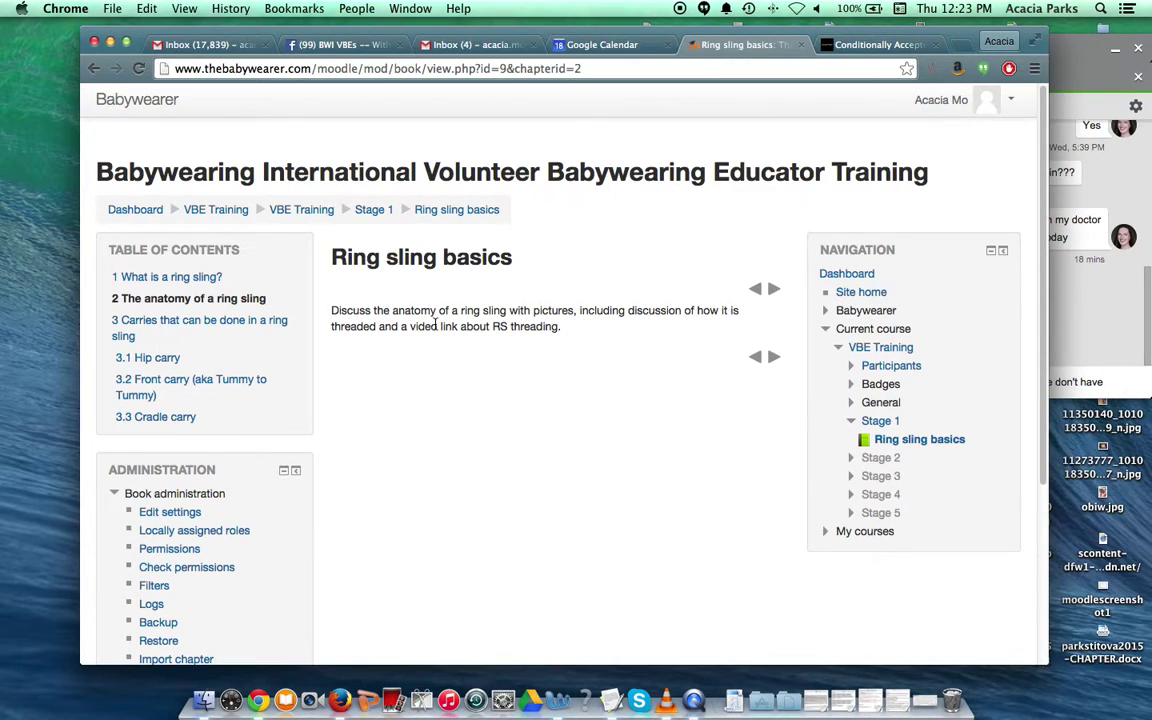
left_click(198, 324)
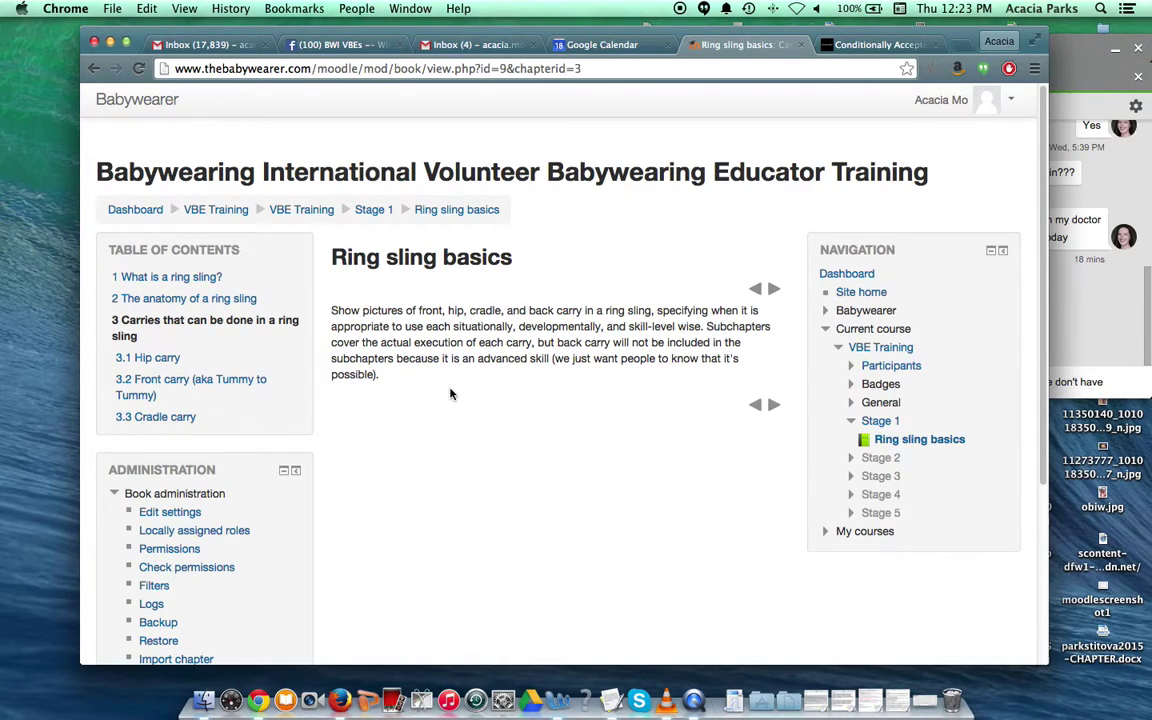
scroll(450, 394, "down", 2)
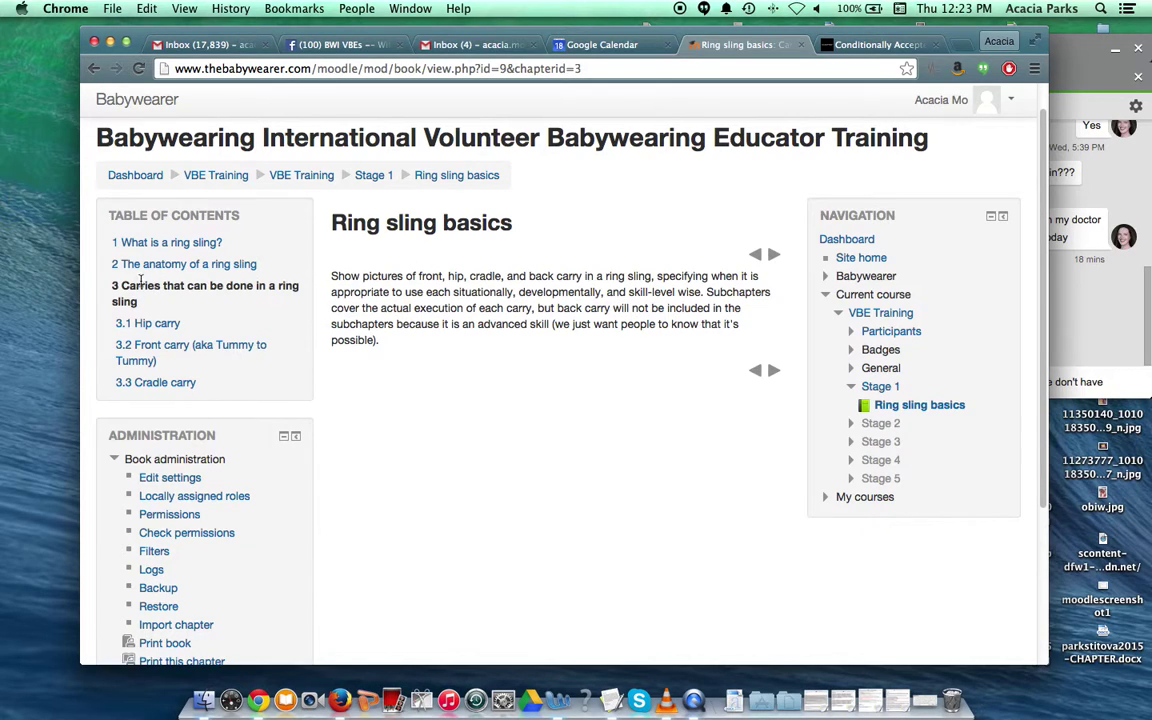
left_click(167, 326)
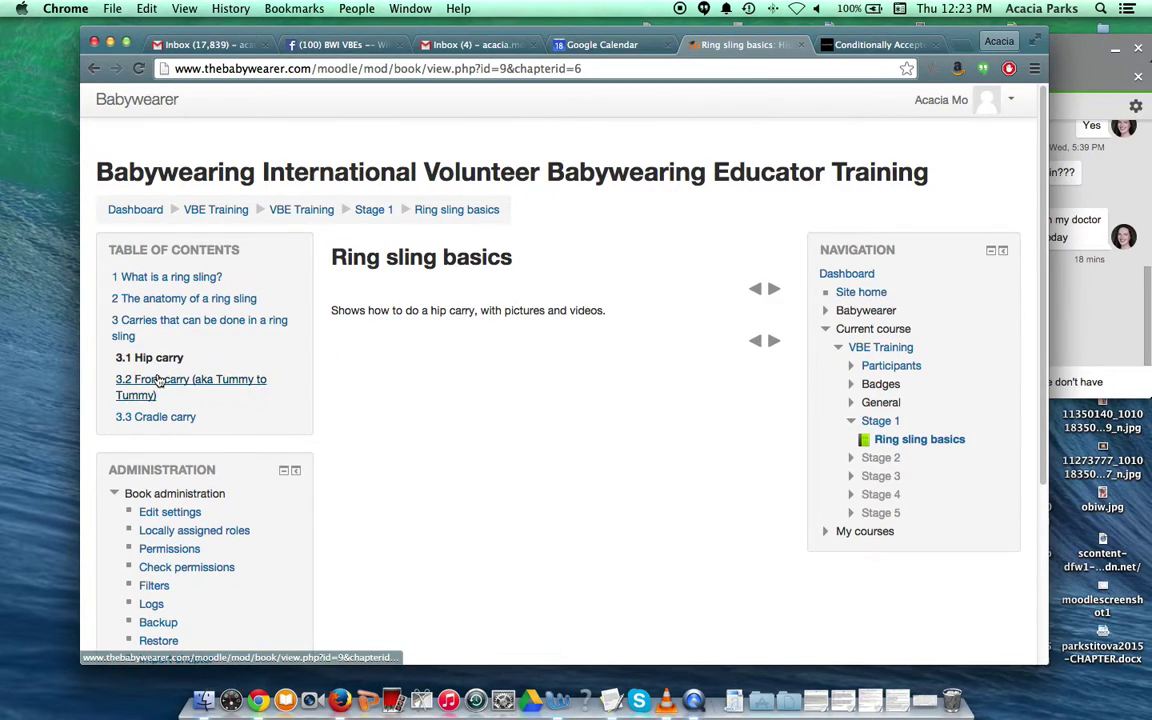
left_click(175, 389)
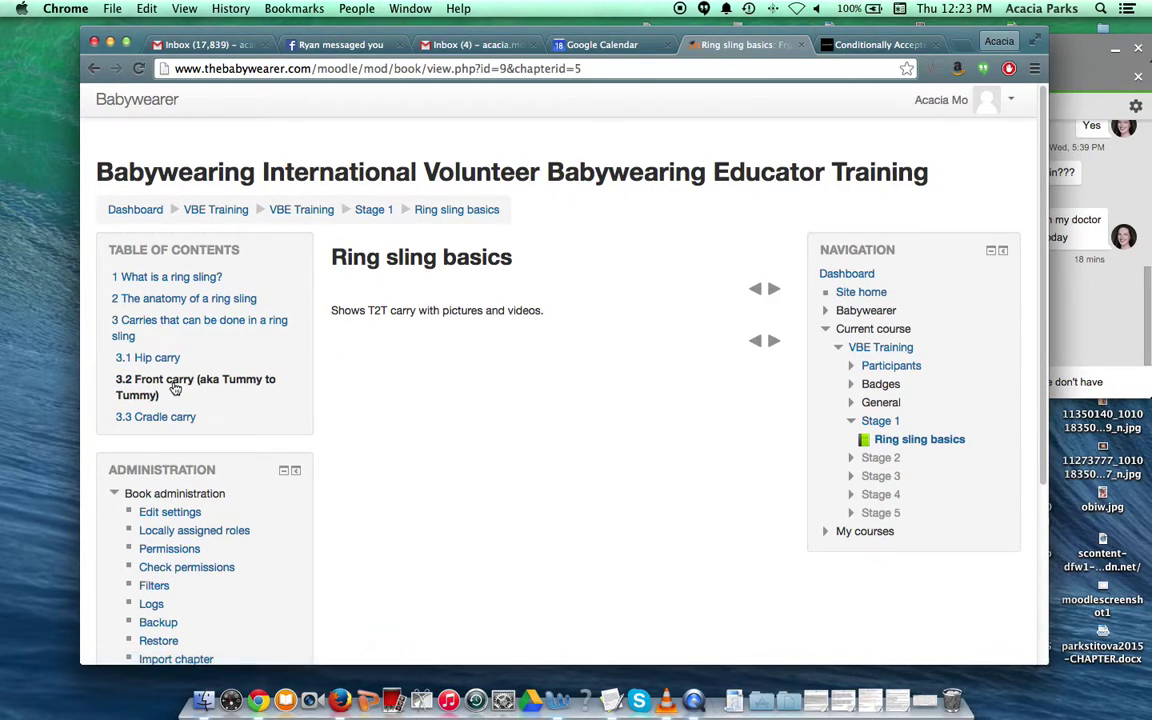
left_click(170, 419)
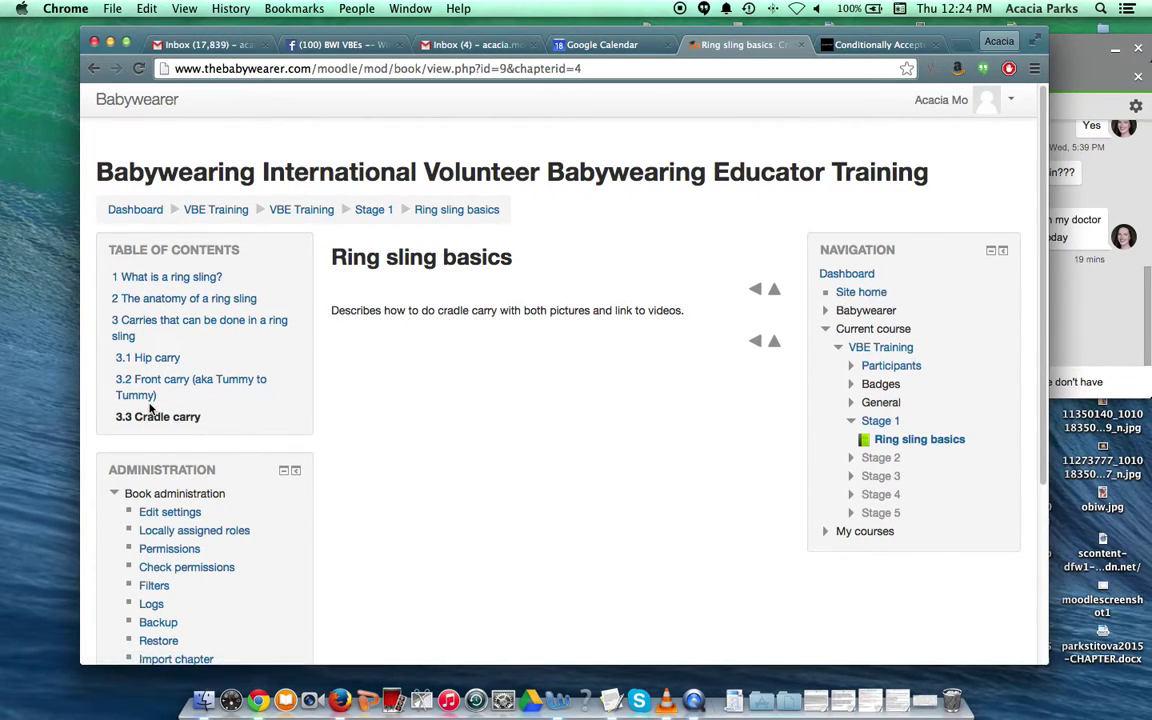
Return from the book to the Stage 1 page and back to the main VBE Training course page.
left_click(377, 213)
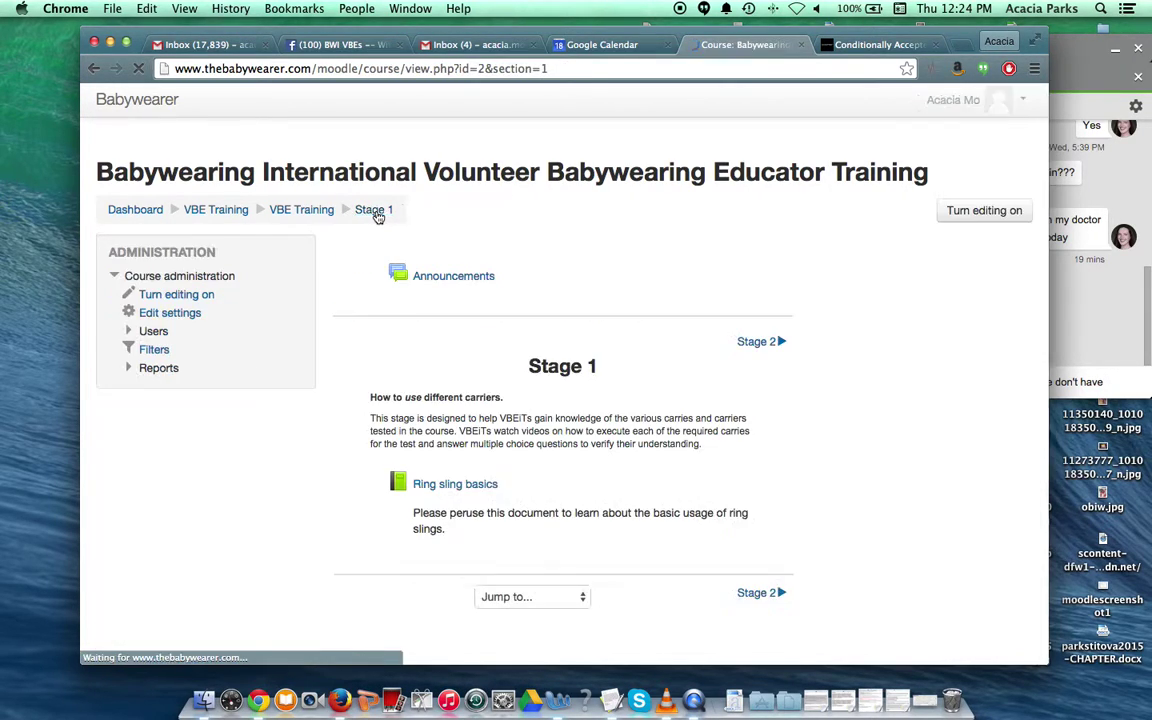
scroll(418, 525, "down", 2)
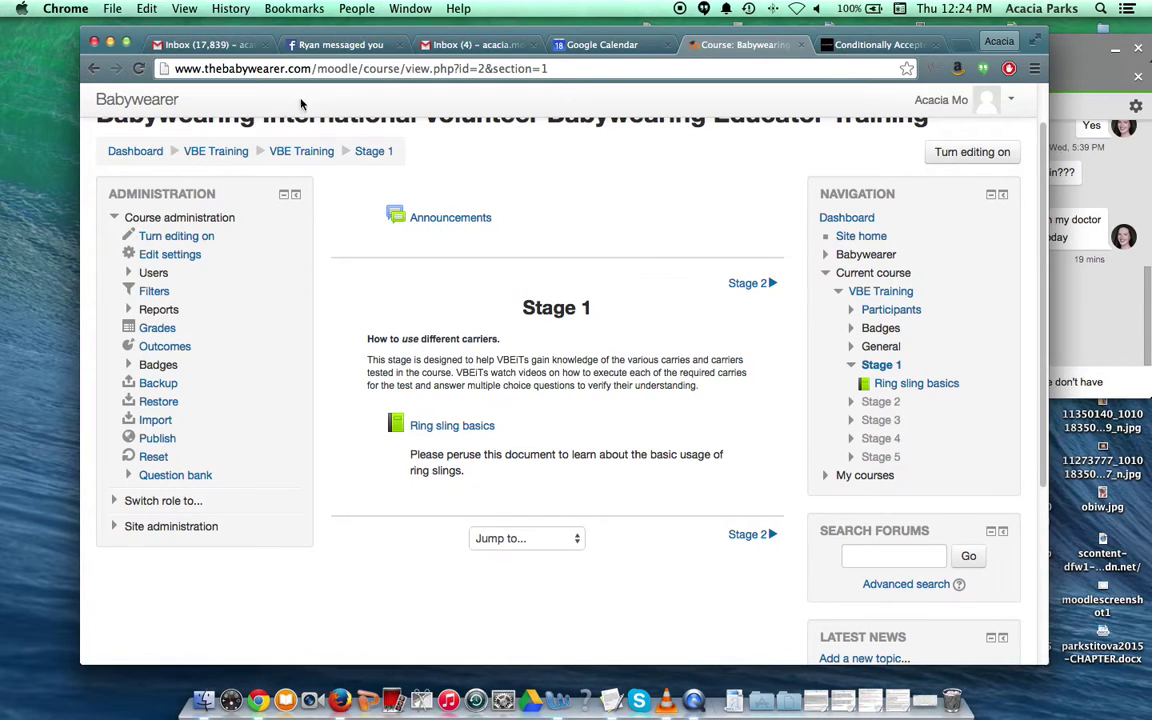
scroll(358, 289, "up", 1)
left_click(301, 186)
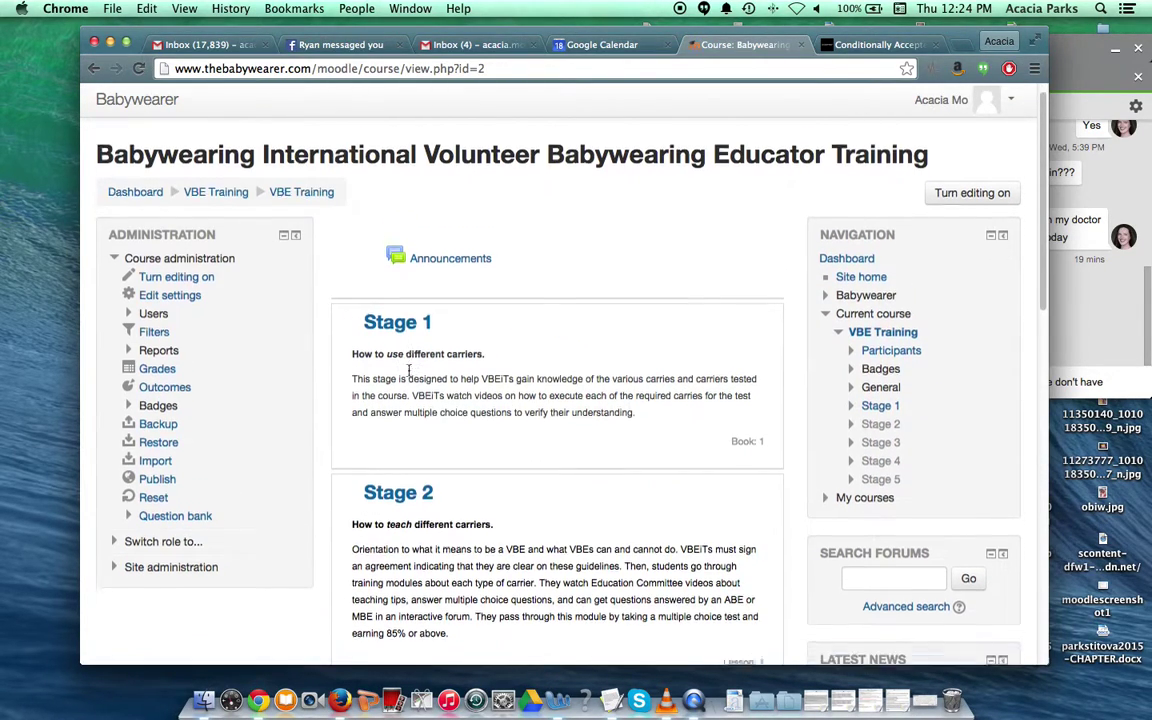
Open Stage 2 of the course and its "Teaching Ring Slings" lesson.
scroll(408, 372, "down", 5)
scroll(408, 372, "up", 3)
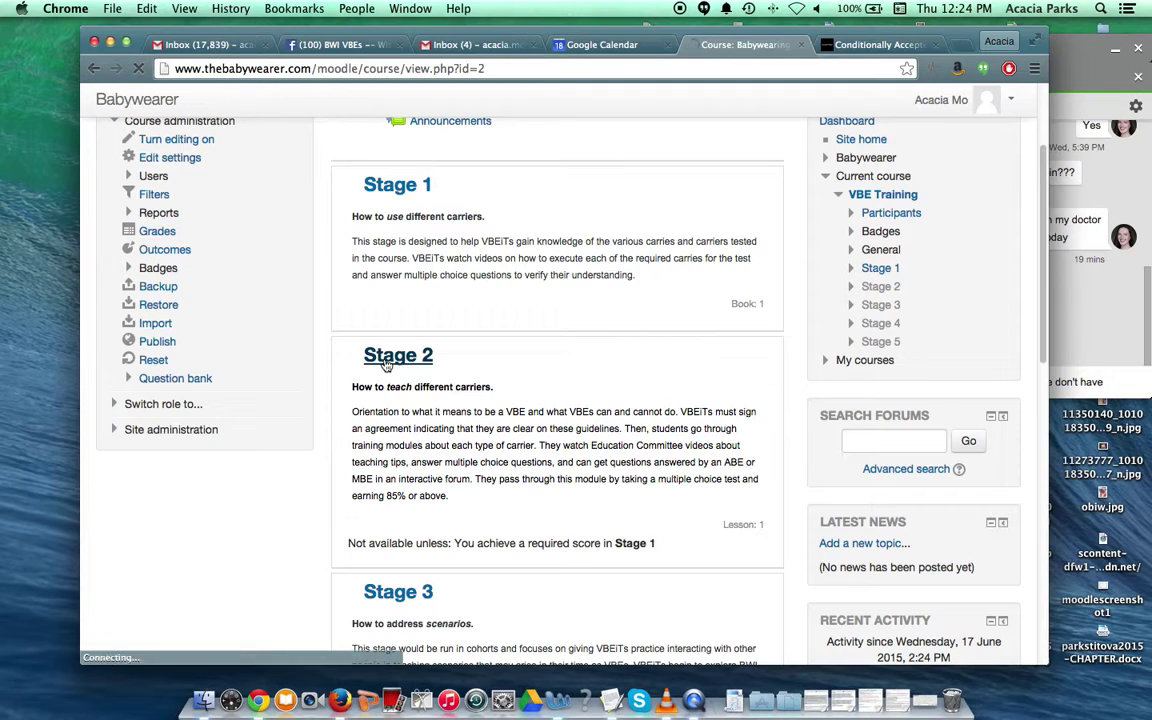
left_click(386, 366)
scroll(400, 420, "down", 2)
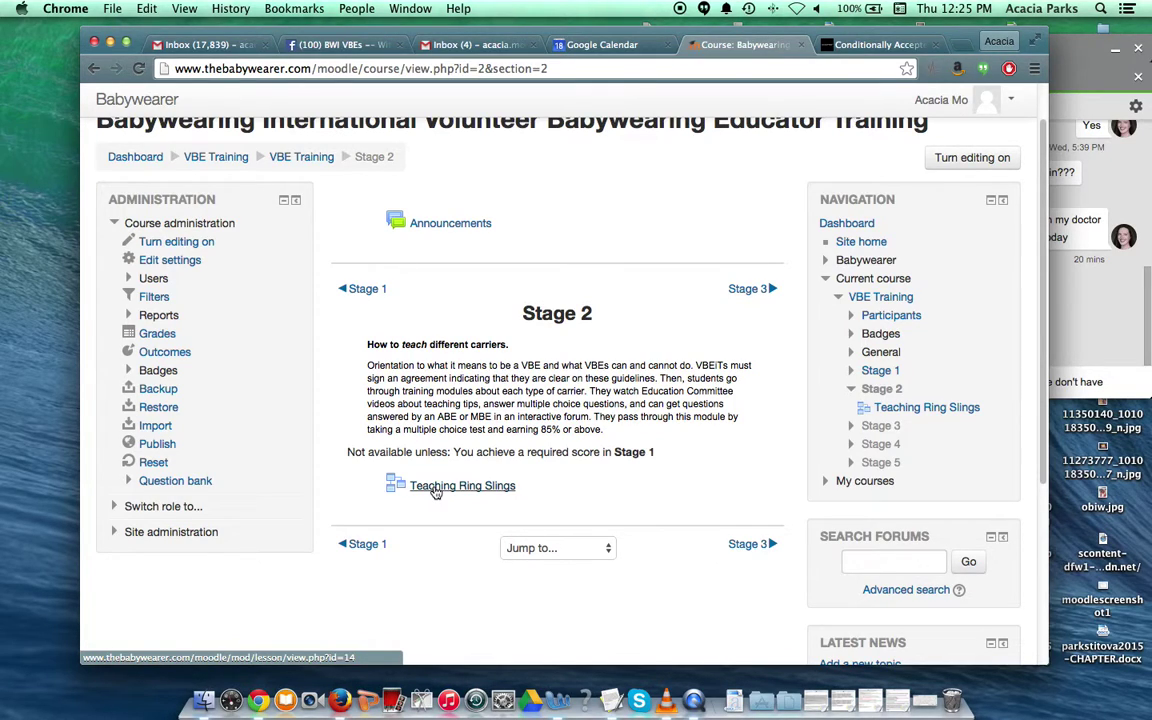
left_click(436, 490)
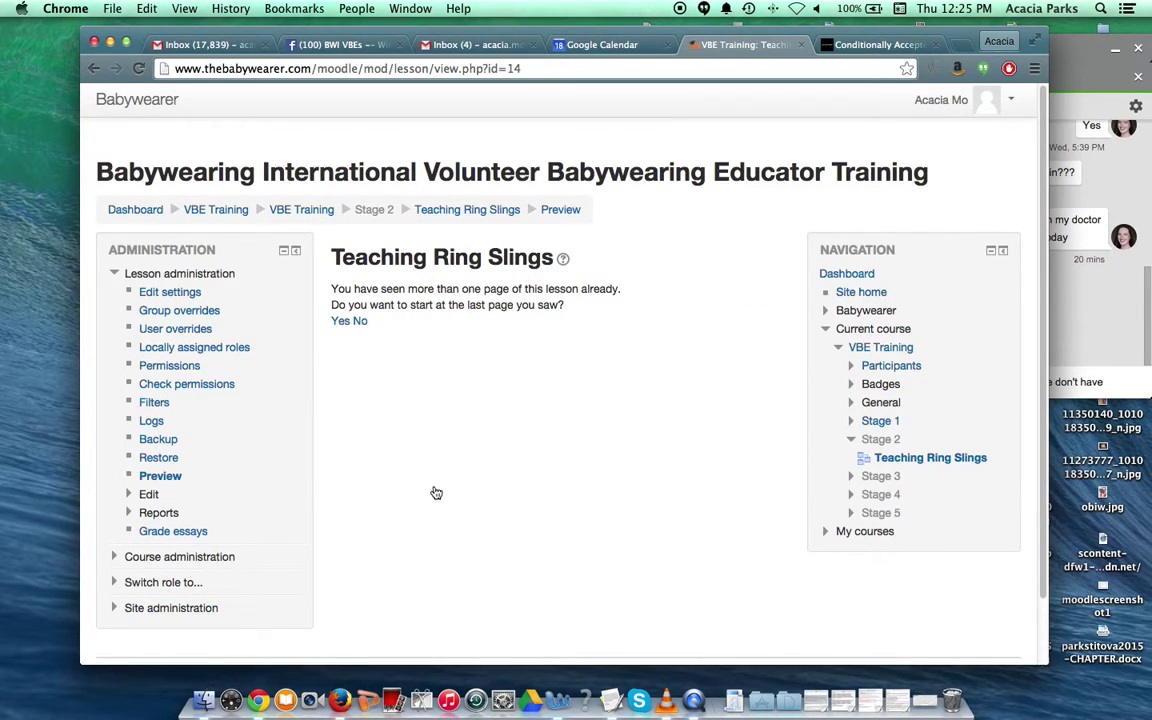
Resume the lesson at the last page seen, restart it from the beginning, and advance to the "Ring placement" page.
left_click(340, 321)
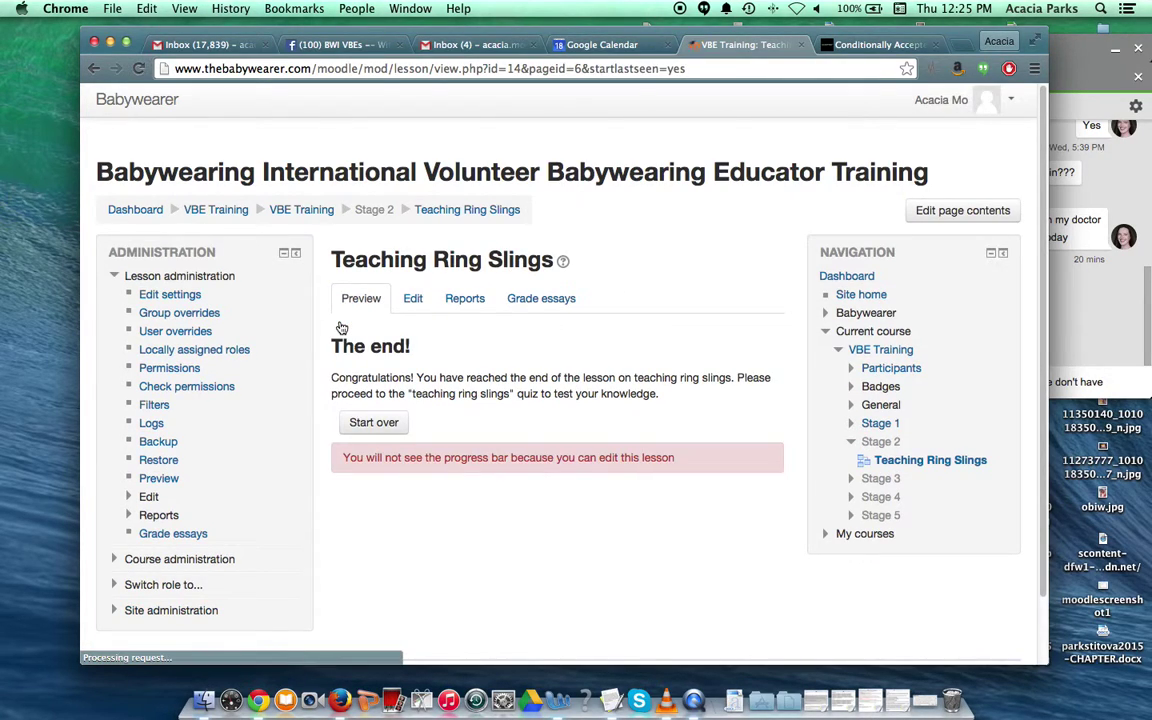
left_click(373, 424)
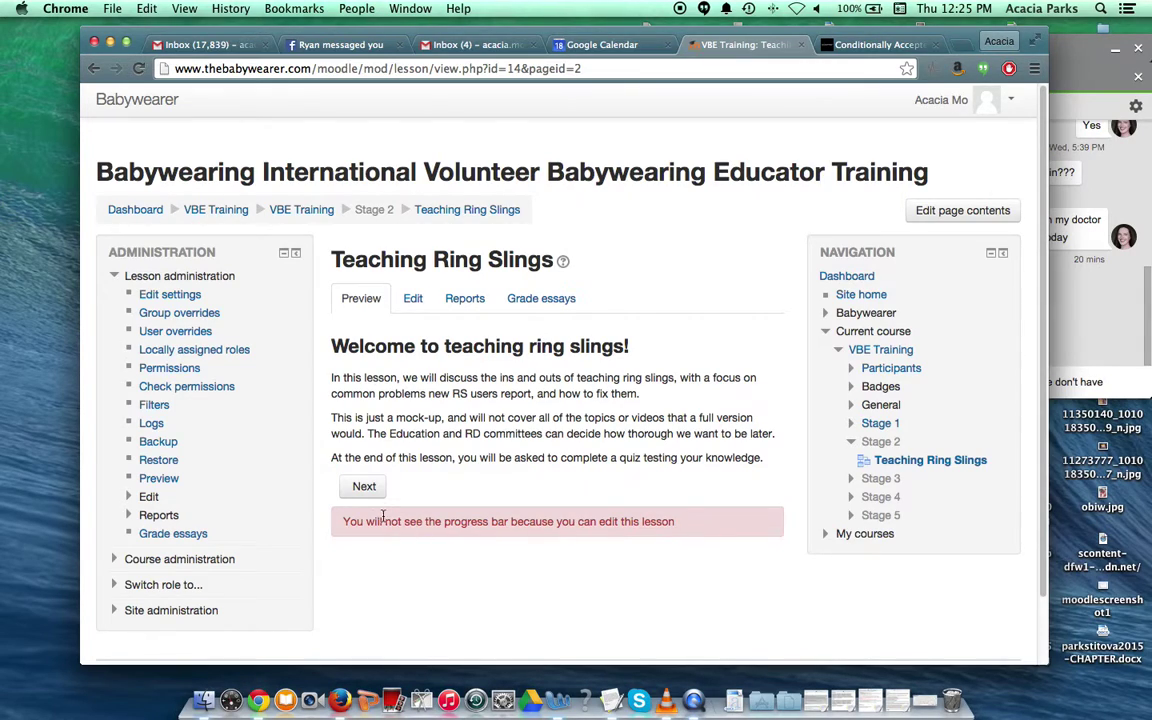
left_click(357, 489)
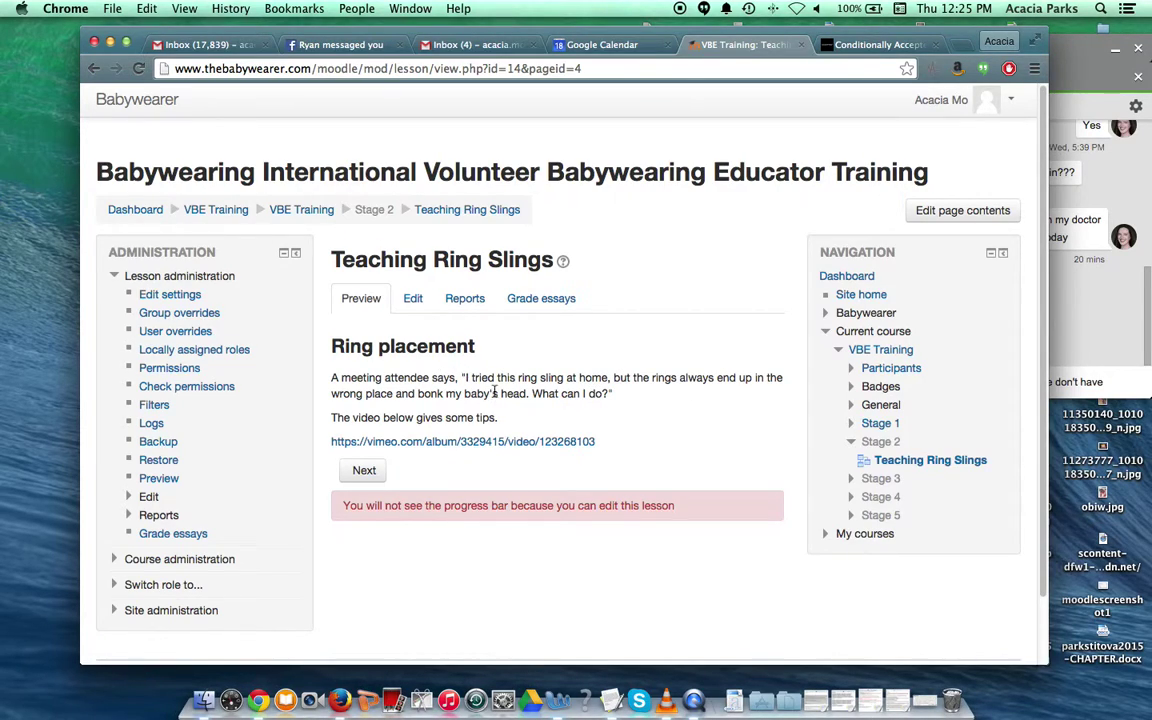
View the Vimeo video linked under "Ring placement", close it, and continue to the "Legs in or legs out?" page.
left_click(337, 445)
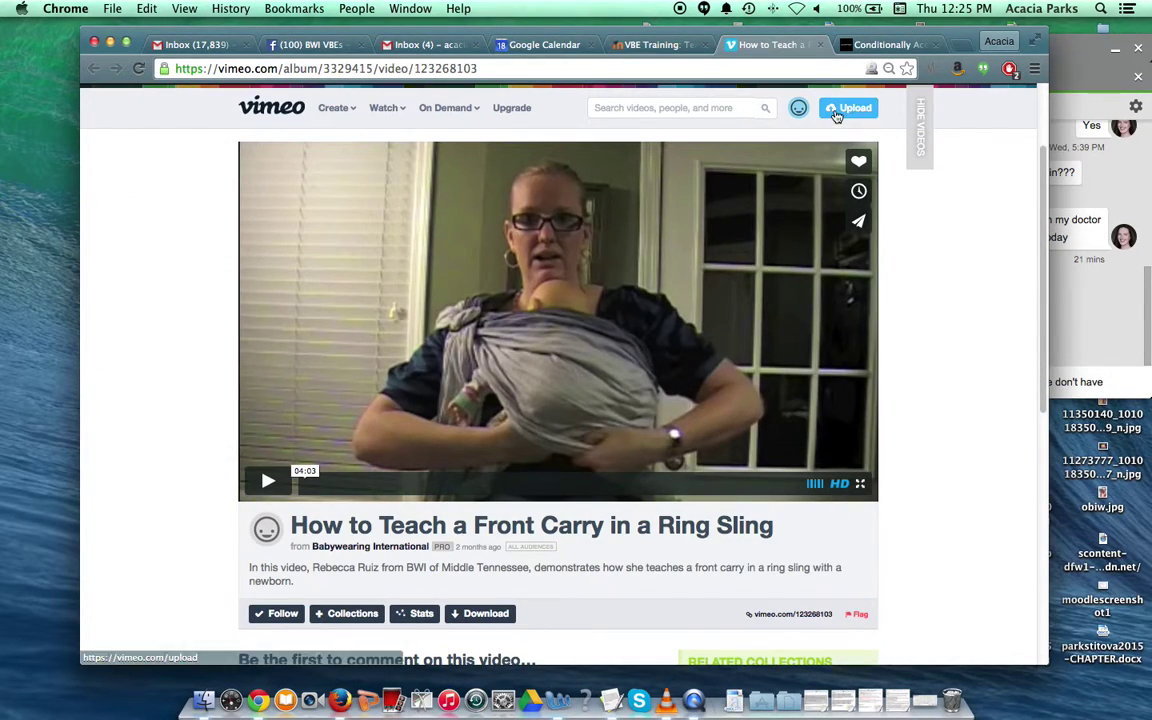
left_click(821, 46)
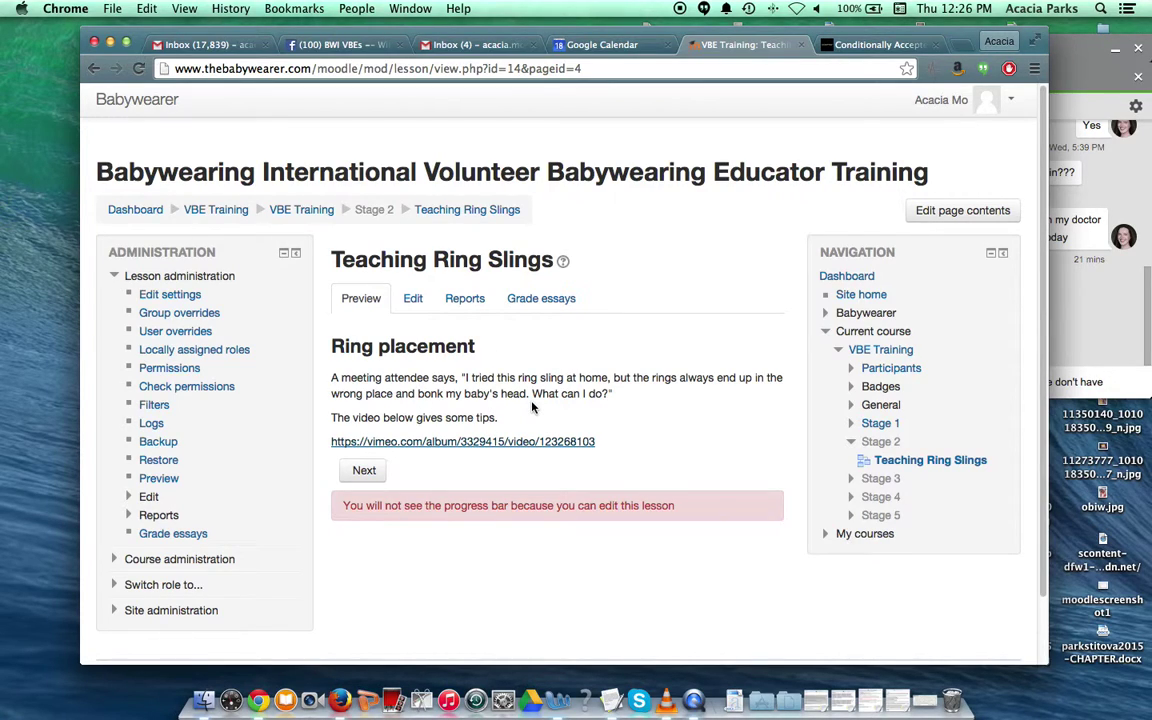
left_click(359, 480)
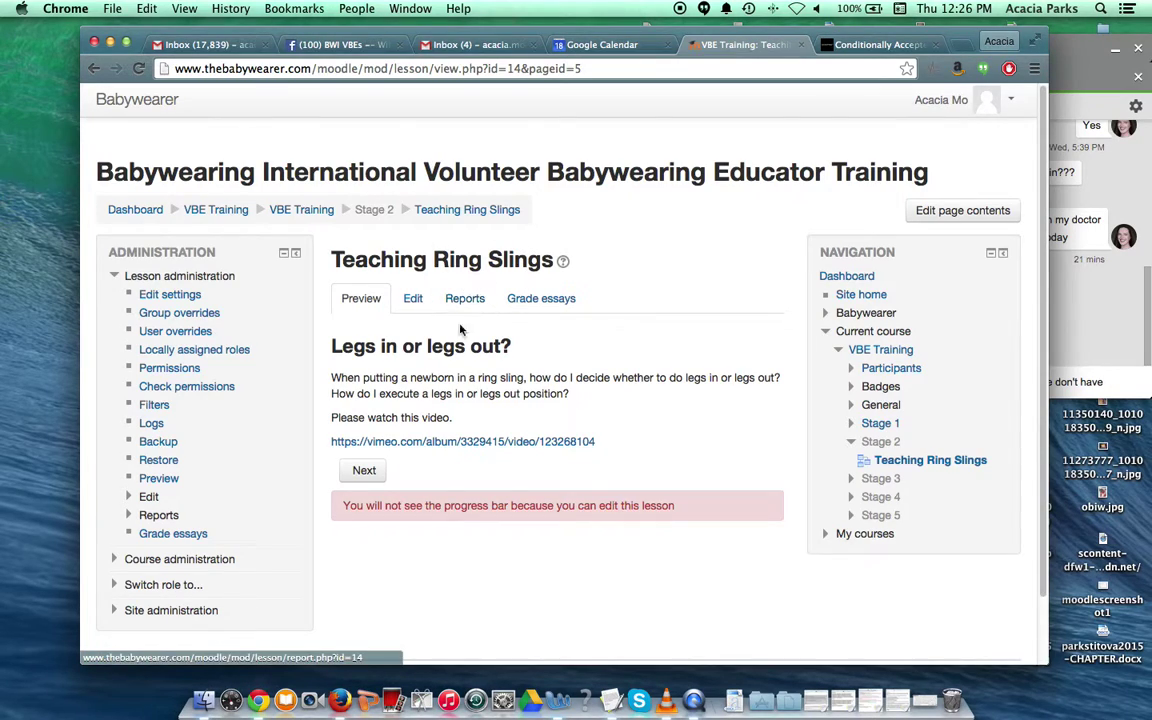
Highlight the question text about newborn leg position, clear the selection, and advance to the lesson's closing page.
left_click_drag(332, 378, 573, 397)
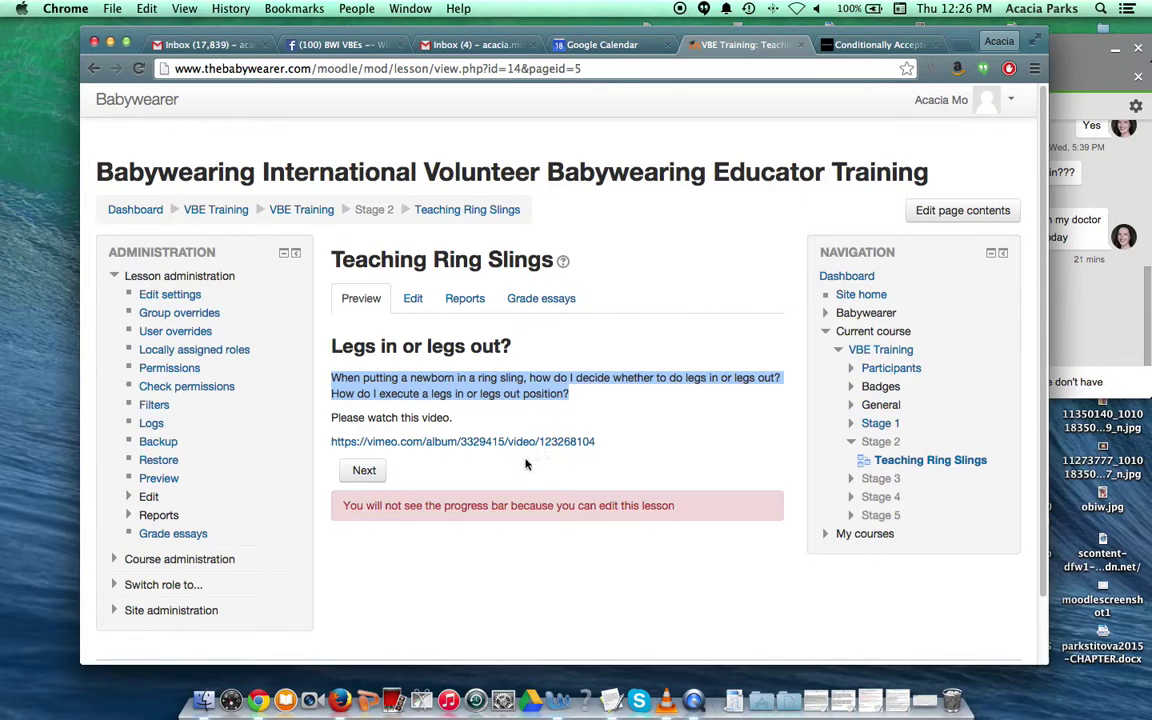
left_click(470, 420)
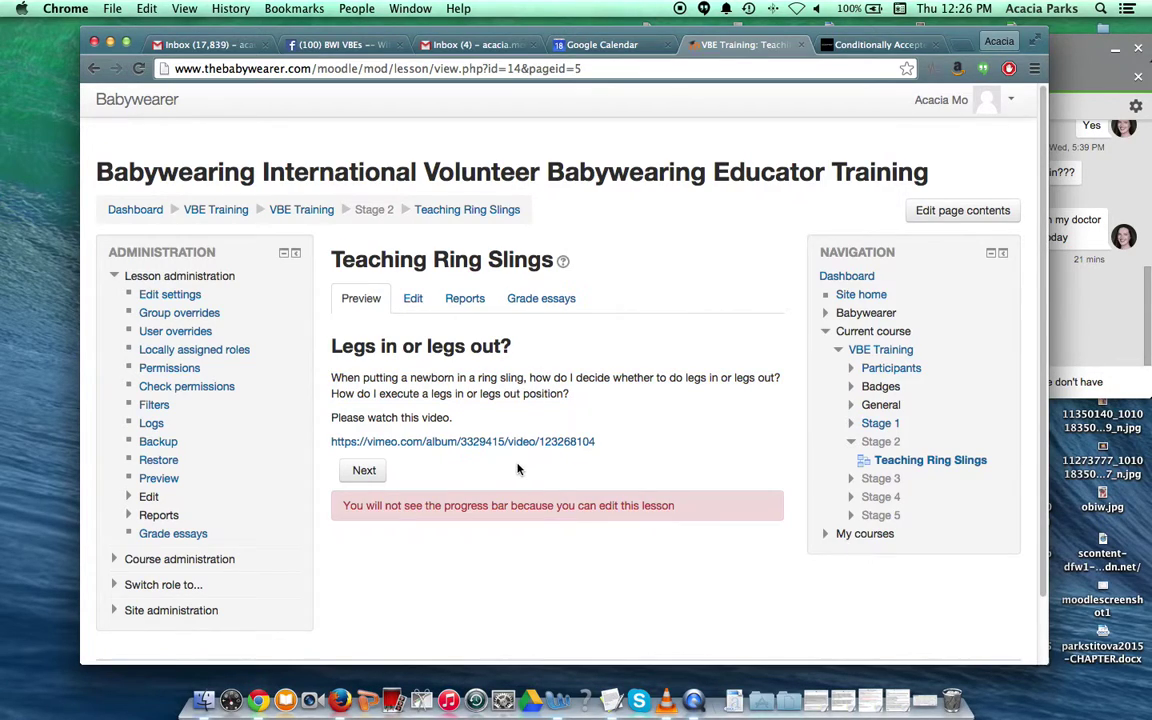
left_click(364, 471)
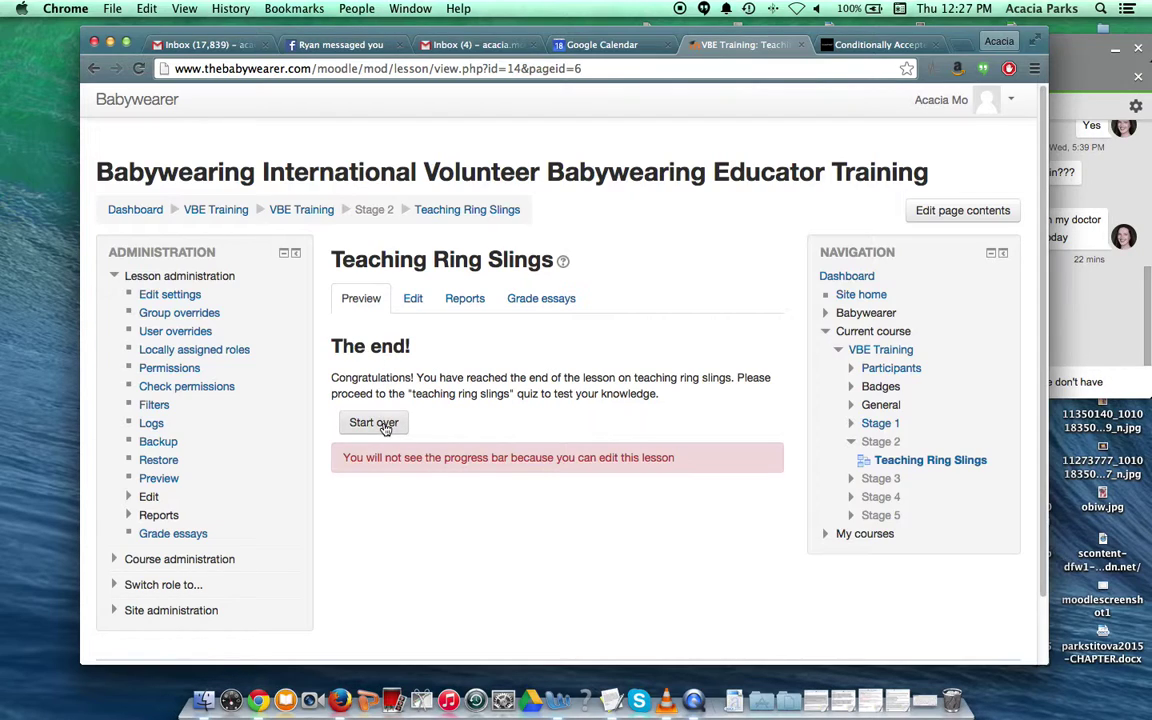
Return to the main VBE Training course page and look over the Stage 1 and Stage 2 descriptions.
left_click(300, 211)
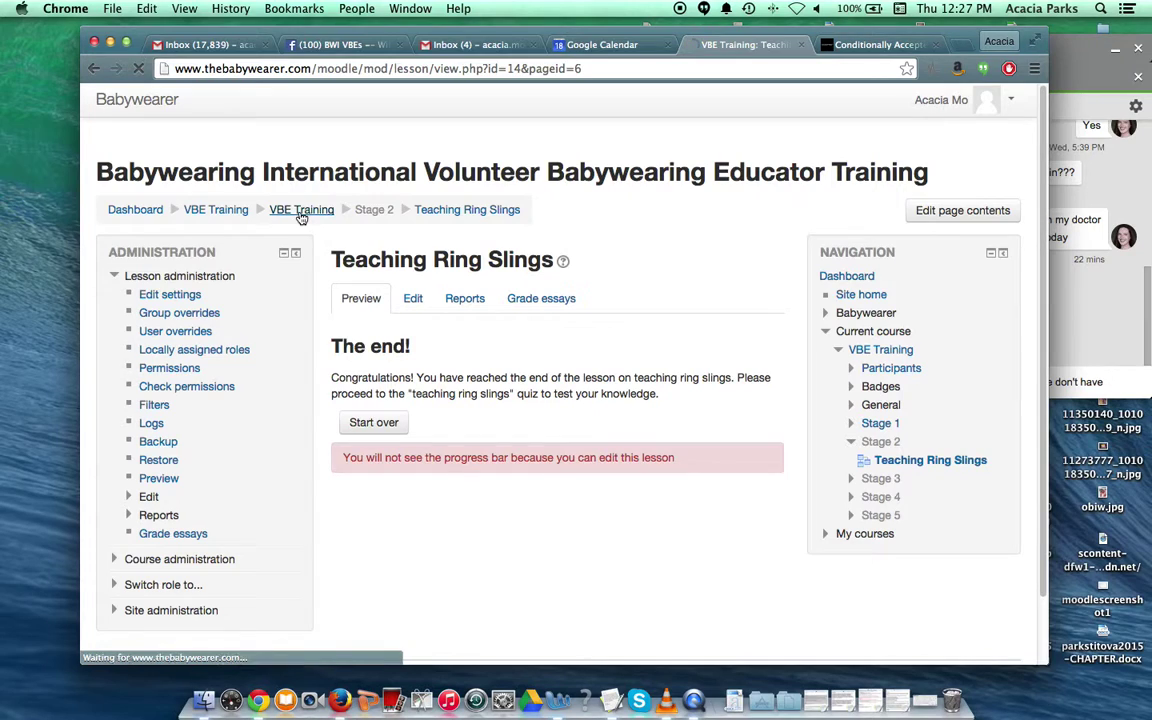
scroll(398, 575, "down", 5)
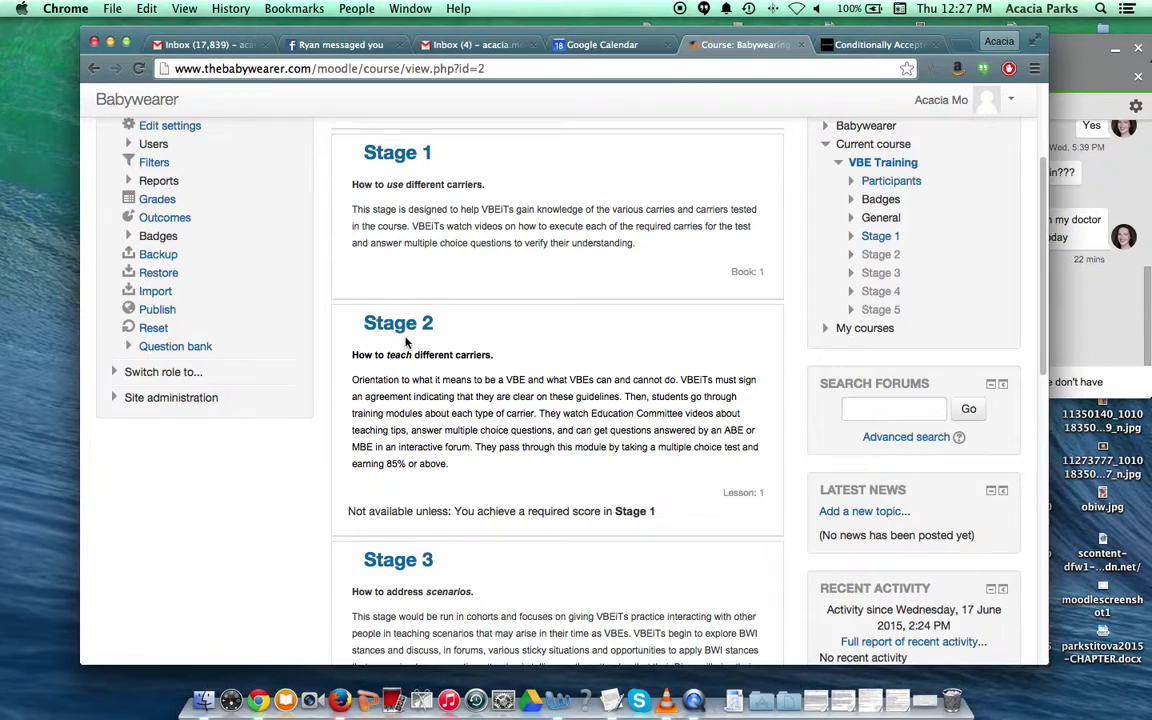
scroll(405, 342, "up", 2)
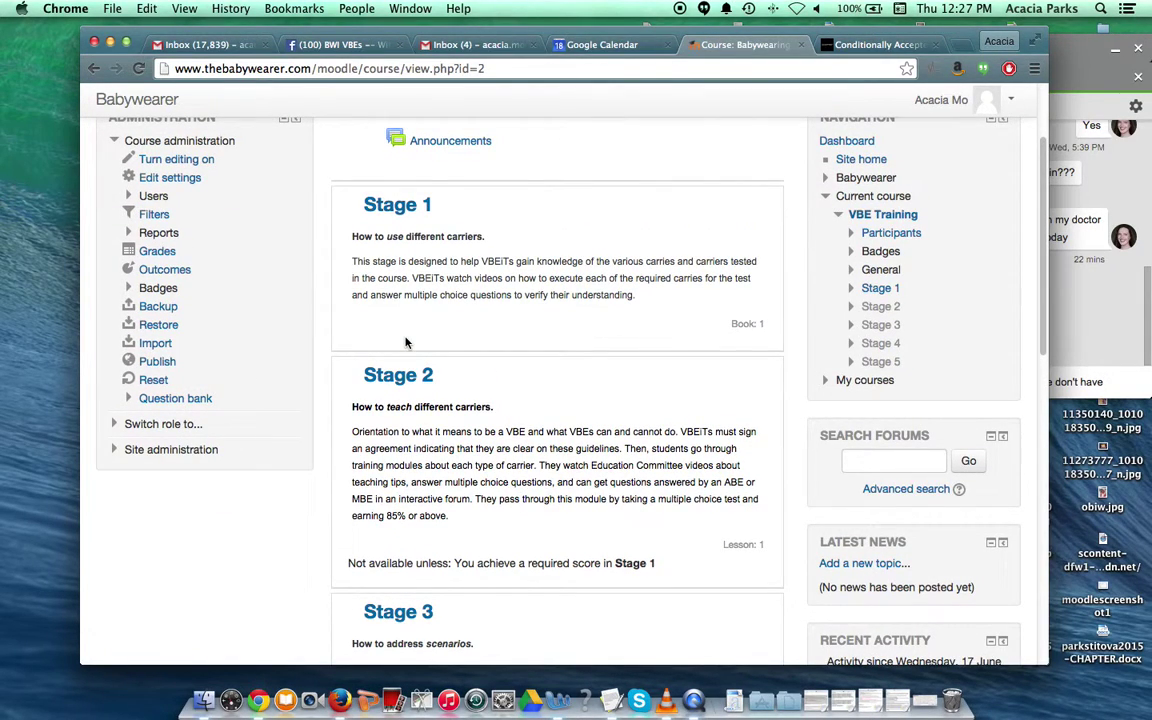
scroll(405, 342, "up", 2)
scroll(405, 338, "up", 1)
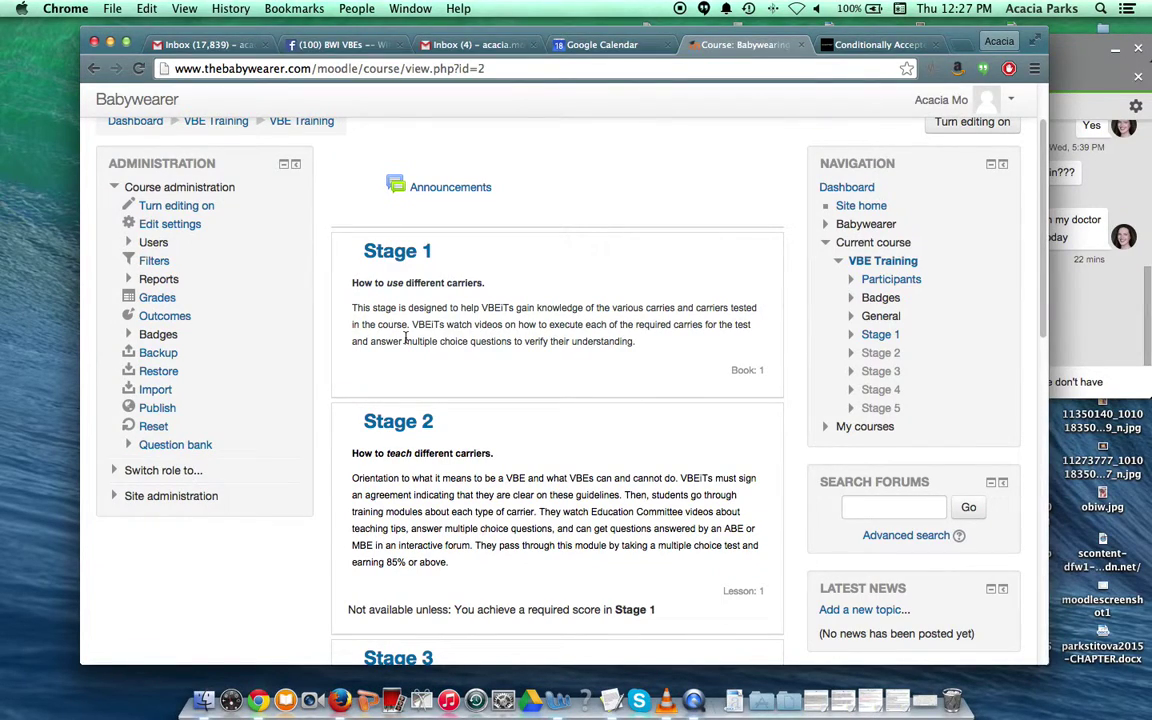